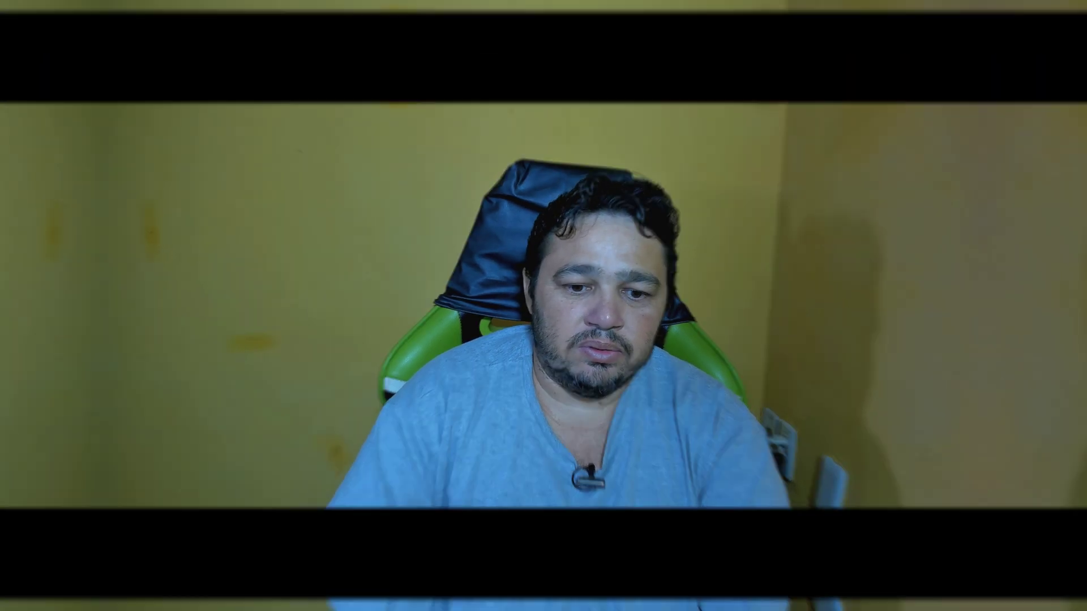
# - Place the Legendas.mp4 clip from the Media Pool onto the Video 1 and Audio 1 tracks of Timeline 1
pyautogui.moveTo(132, 84)
pyautogui.mouseDown()
pyautogui.moveTo(331, 360)
pyautogui.moveTo(359, 482)
pyautogui.mouseUp()
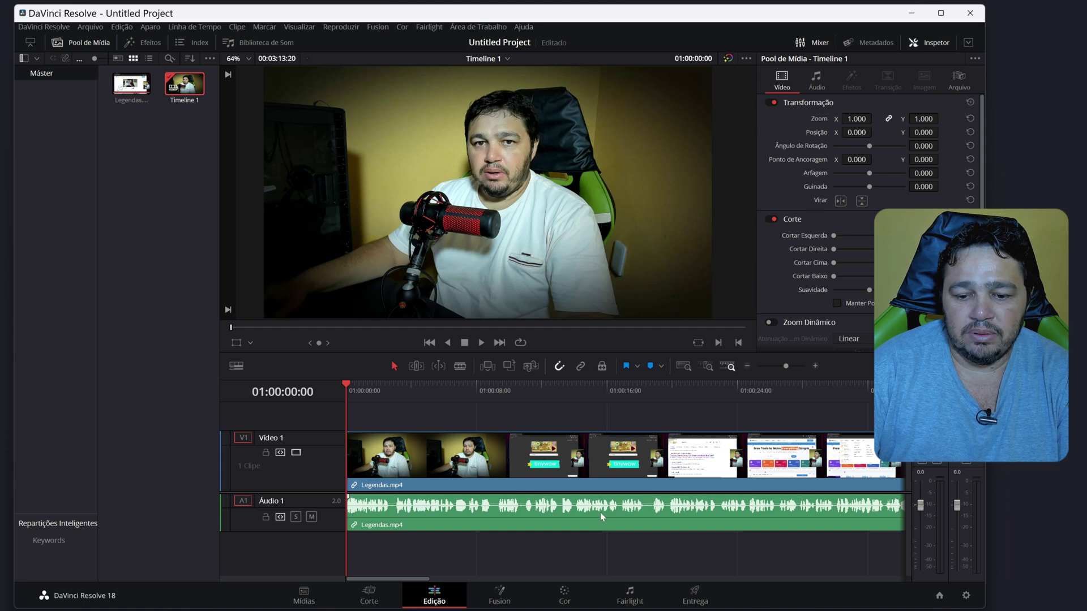
# - On the Deliver page, choose the YouTube 1080p render preset
pyautogui.click(696, 595)
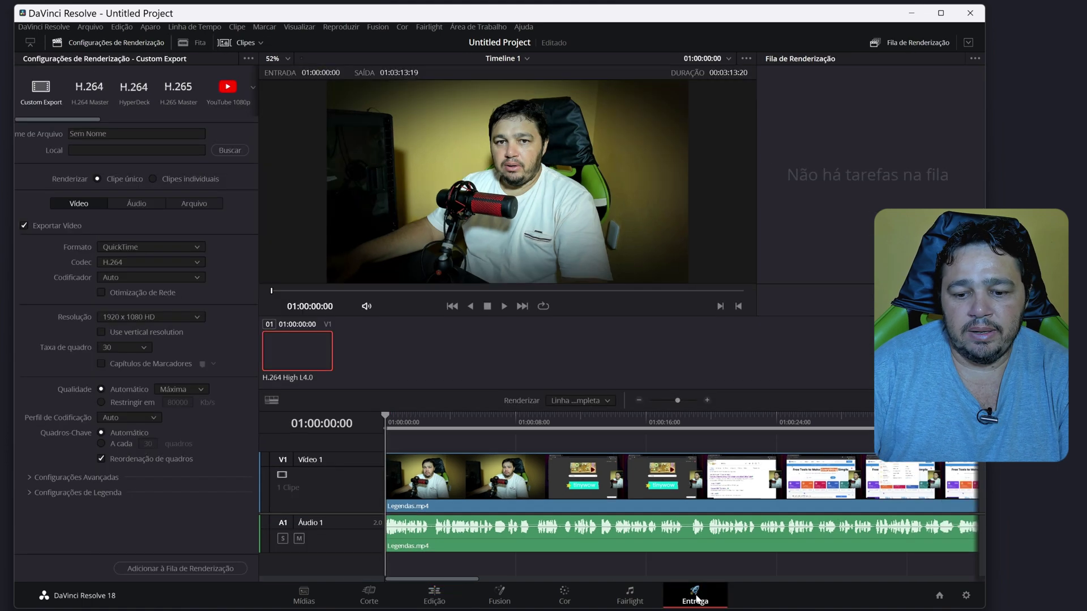
pyautogui.click(253, 91)
pyautogui.click(233, 129)
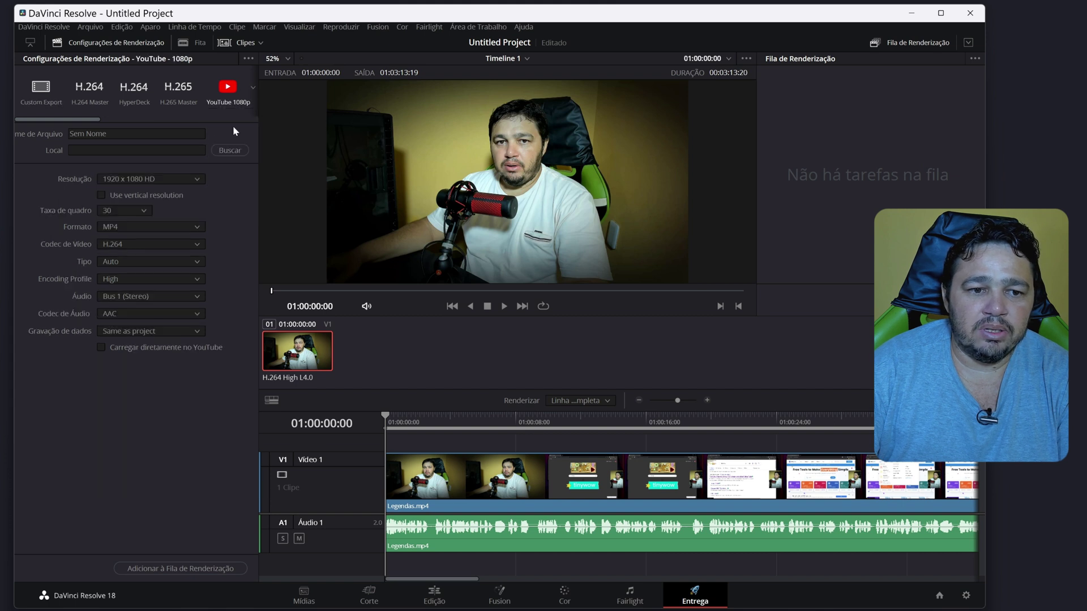
# - Name the output Legendas, save it to the Desktop, and add the job to the render queue
pyautogui.click(181, 134)
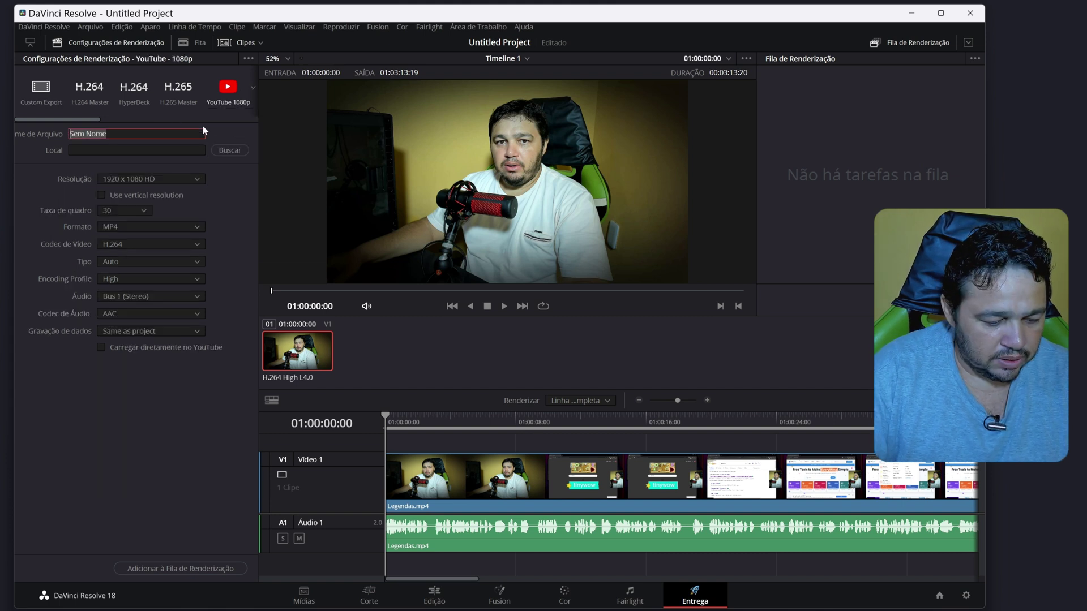
pyautogui.write('Legendas')
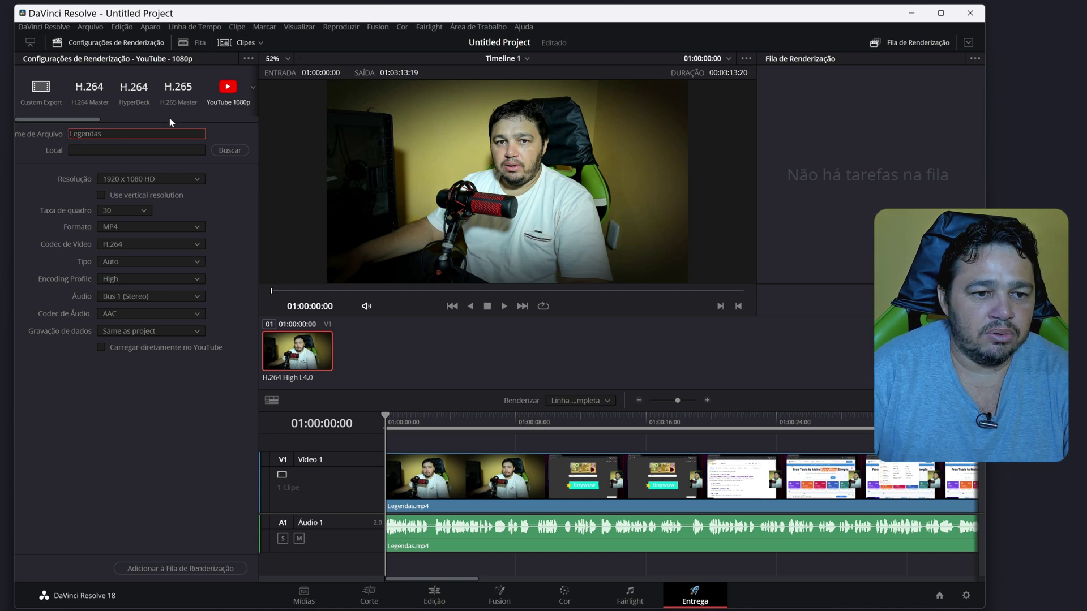
pyautogui.click(230, 150)
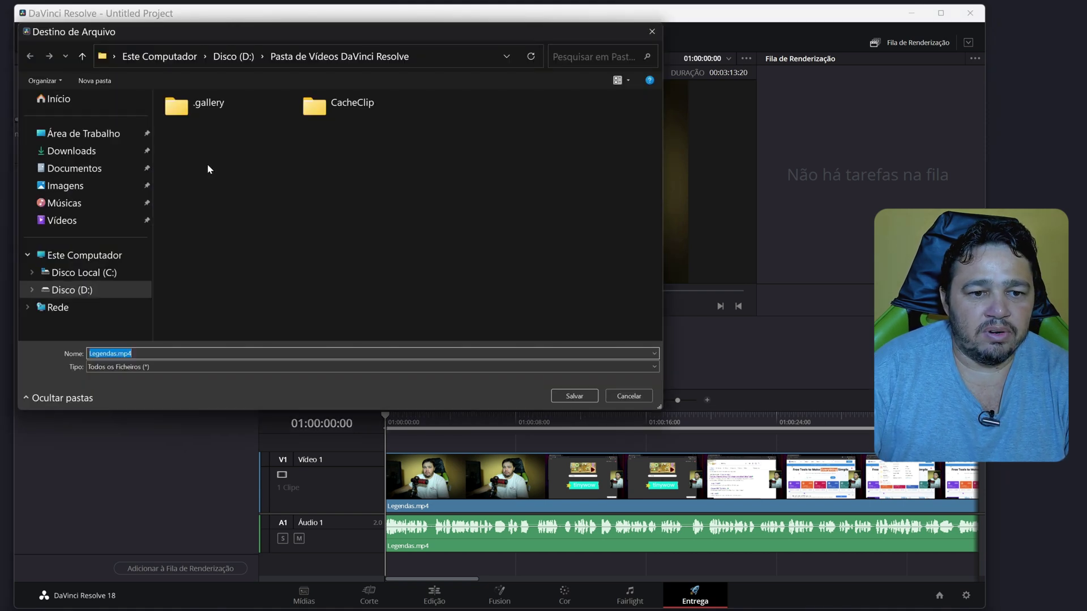
pyautogui.click(100, 136)
pyautogui.click(566, 395)
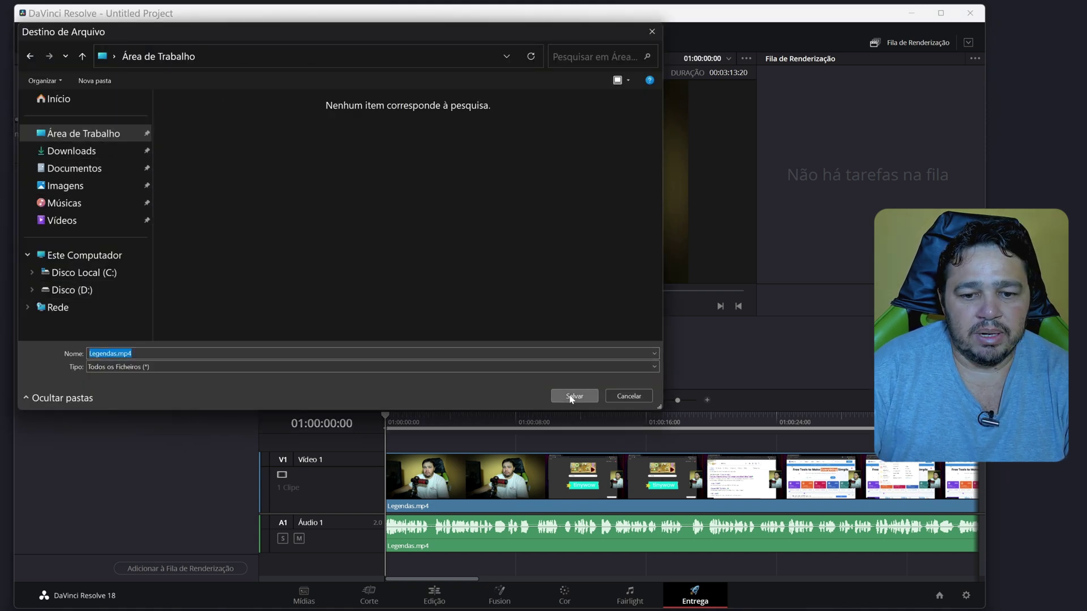
pyautogui.click(181, 570)
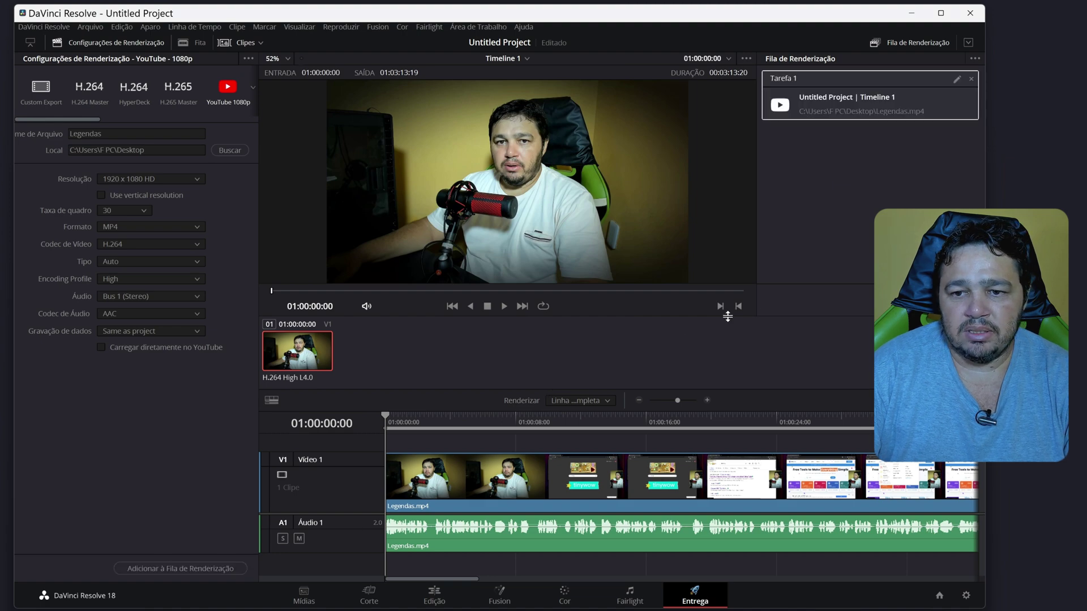
# - Render all queued jobs, then return to the Edit page
pyautogui.click(920, 301)
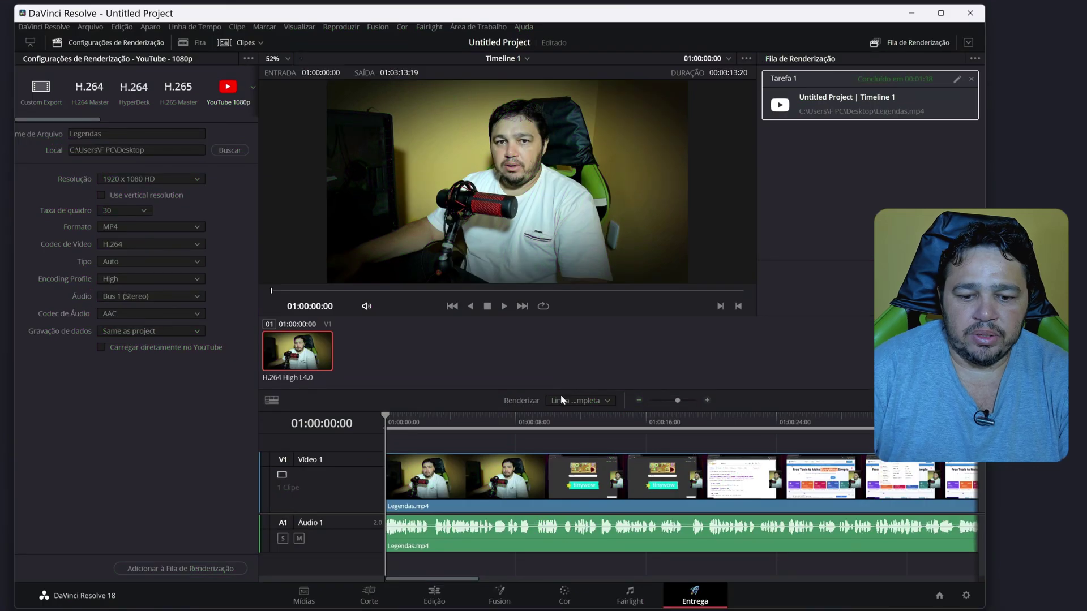
pyautogui.click(441, 599)
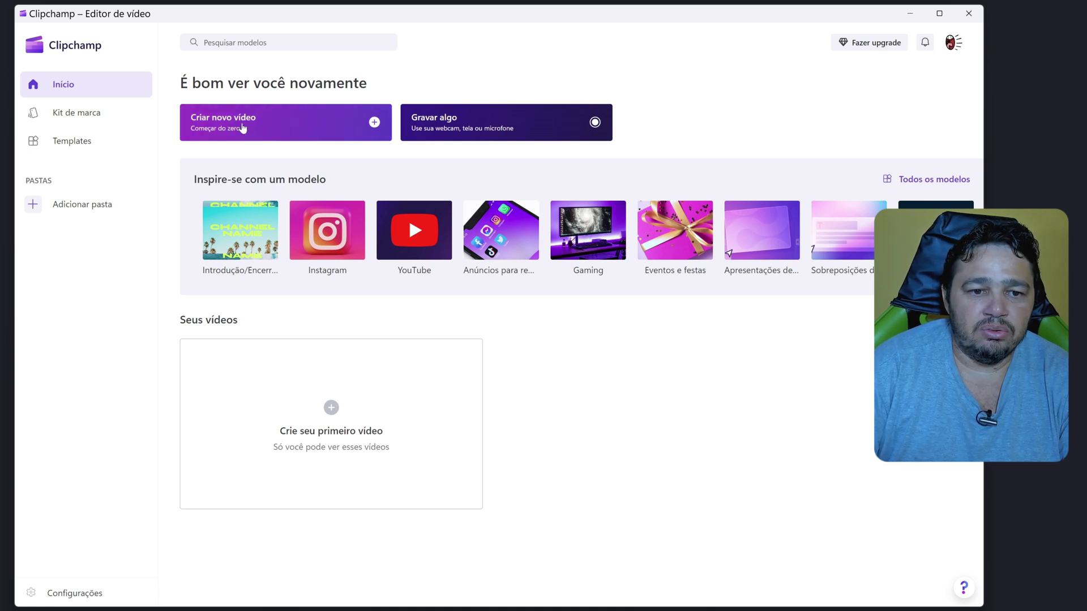
# - Create a new Clipchamp video, import Legendas.mp4 and place it at the timeline start
pyautogui.click(243, 128)
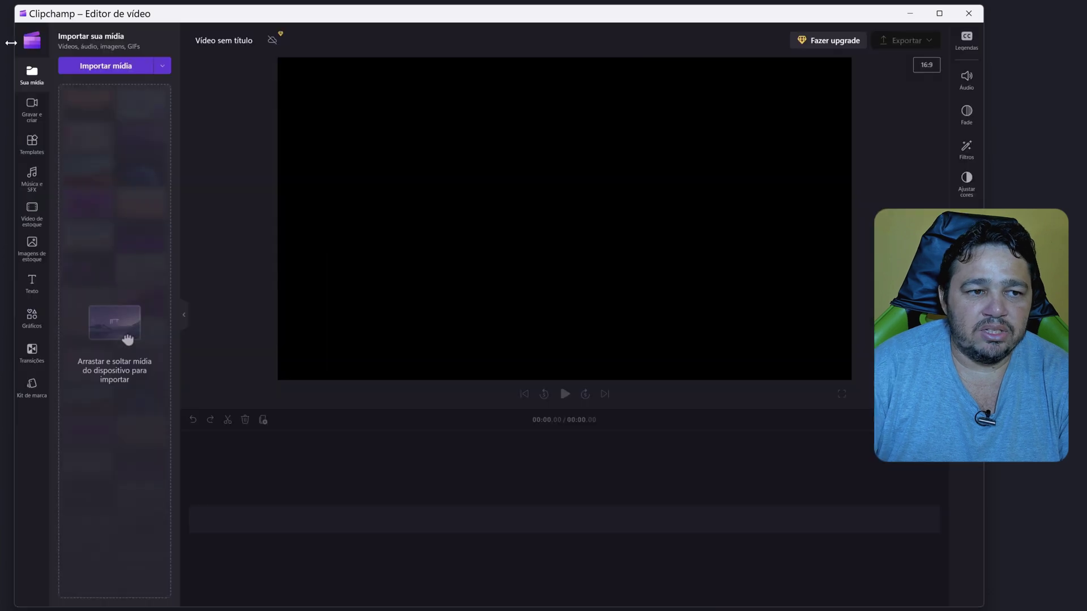
pyautogui.moveTo(10, 42); pyautogui.dragTo(101, 131)
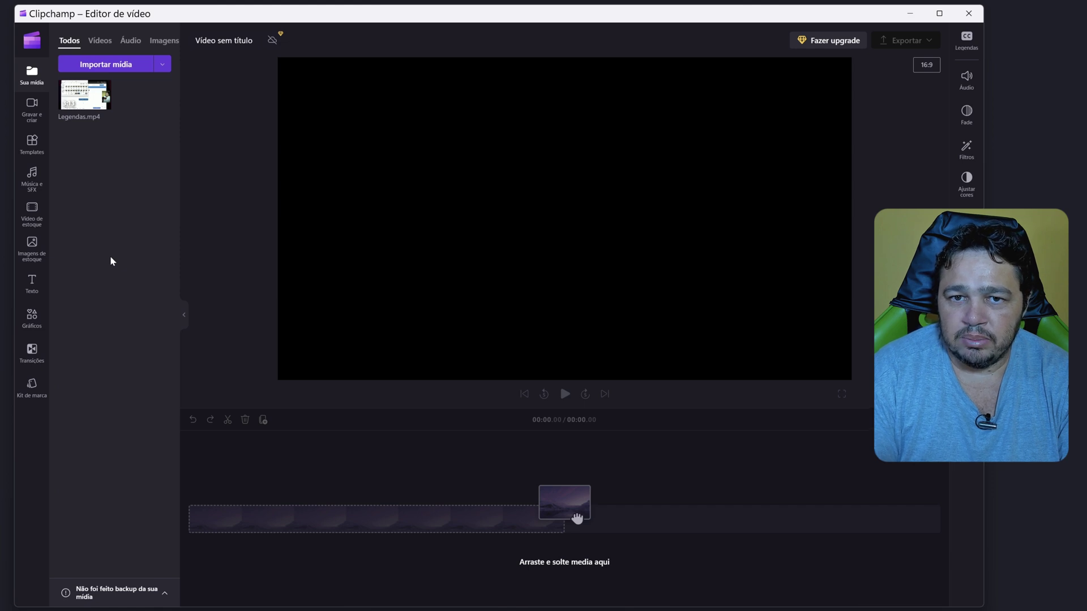
pyautogui.moveTo(85, 96); pyautogui.dragTo(204, 517)
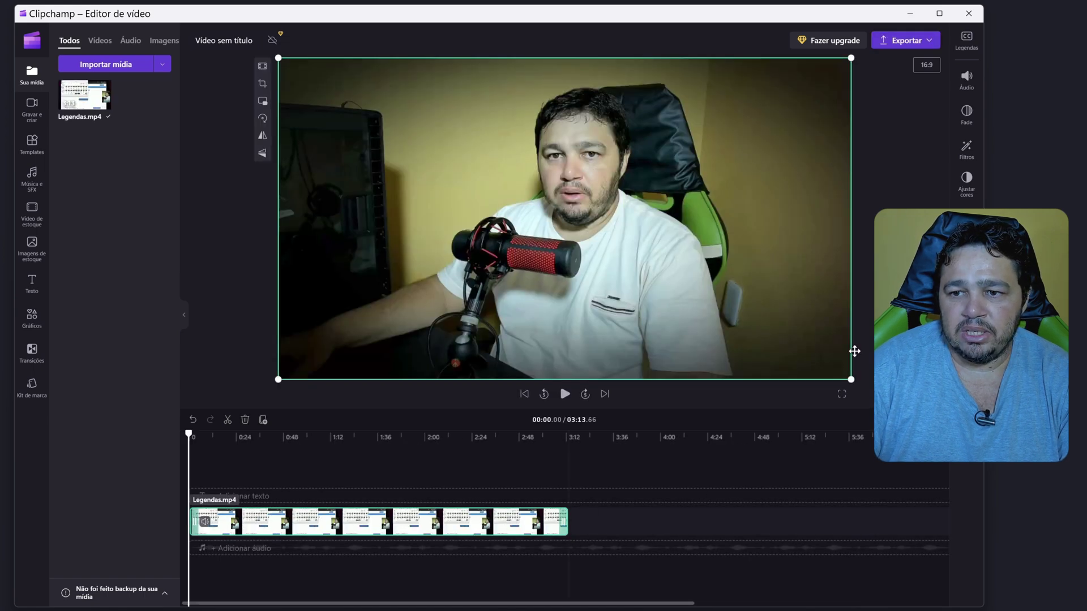
# - Turn on auto captions in Português (Brasil) for the Legendas video
pyautogui.click(967, 40)
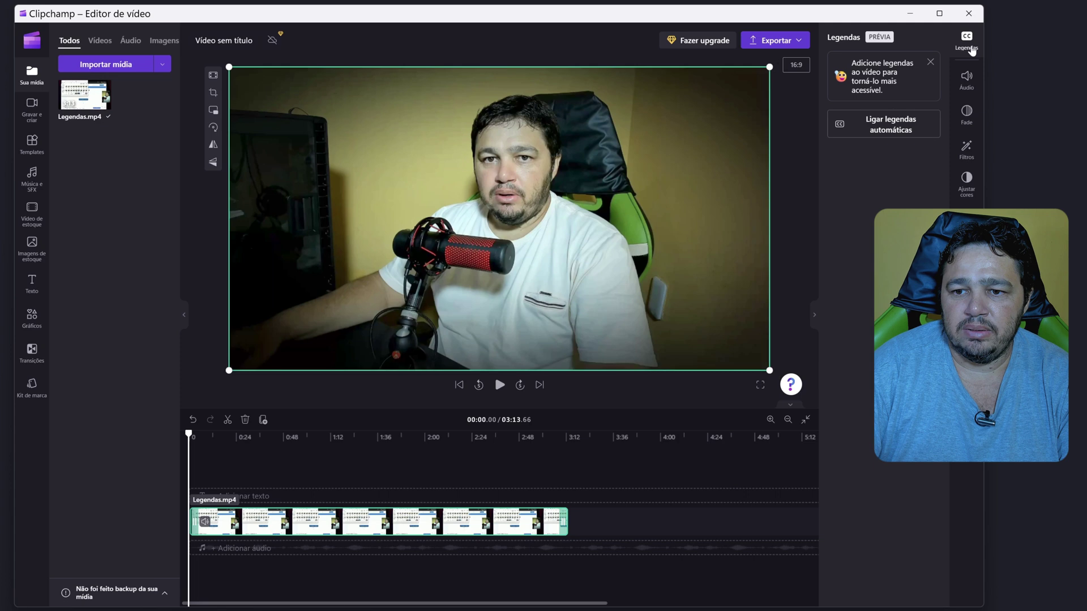
pyautogui.click(893, 132)
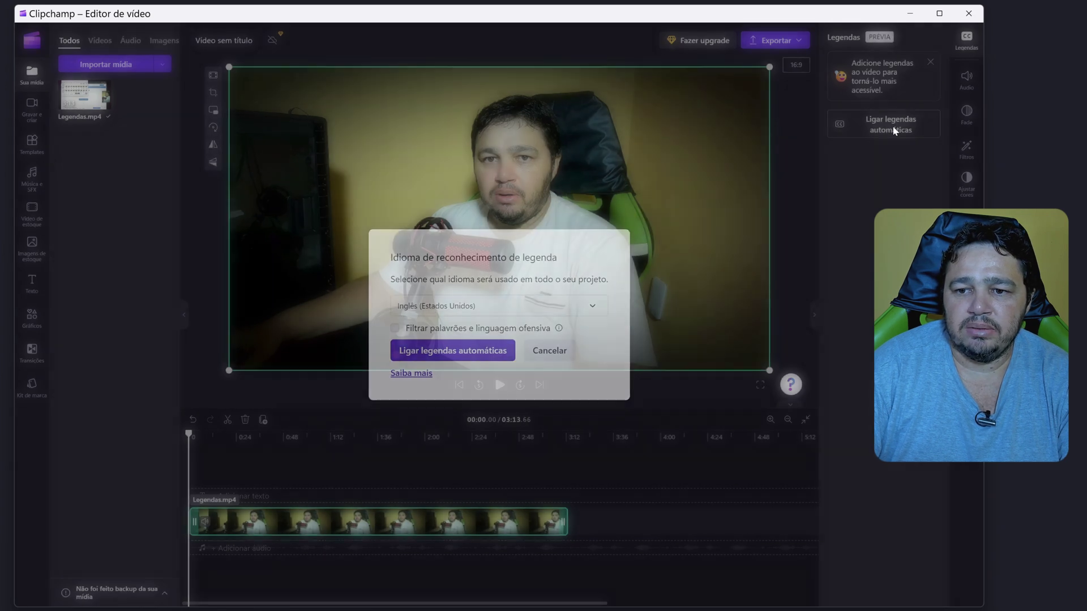
pyautogui.click(512, 308)
pyautogui.scroll(-5, 456, 453)
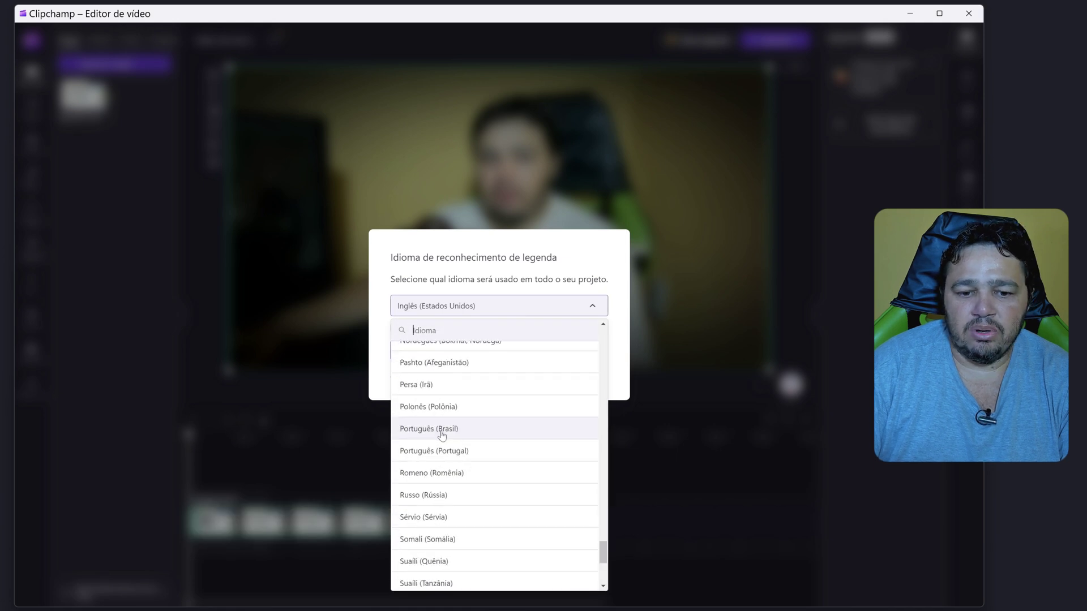
pyautogui.click(449, 431)
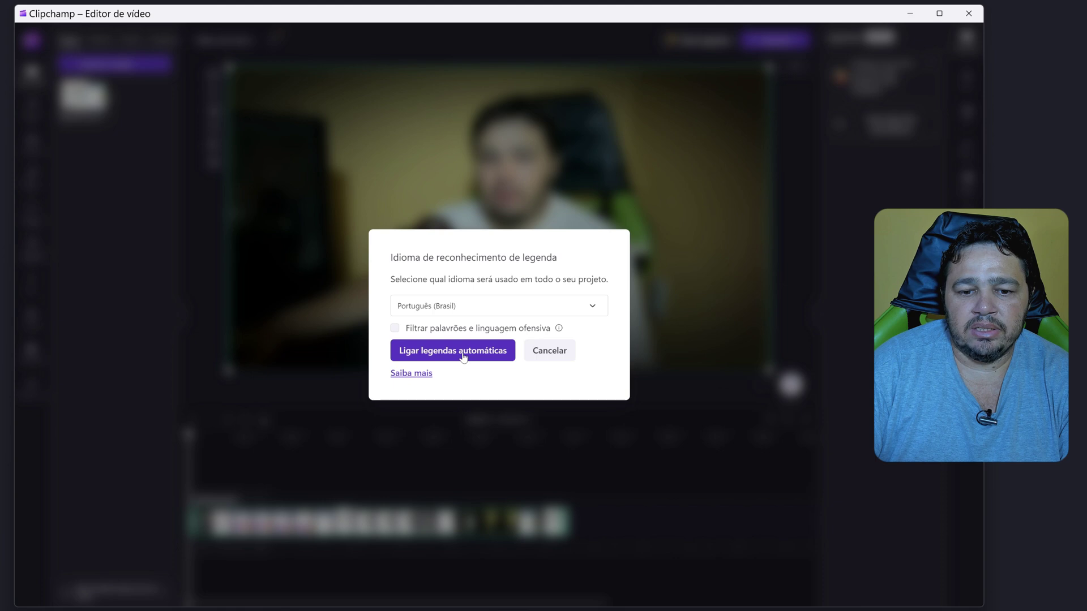
pyautogui.click(463, 355)
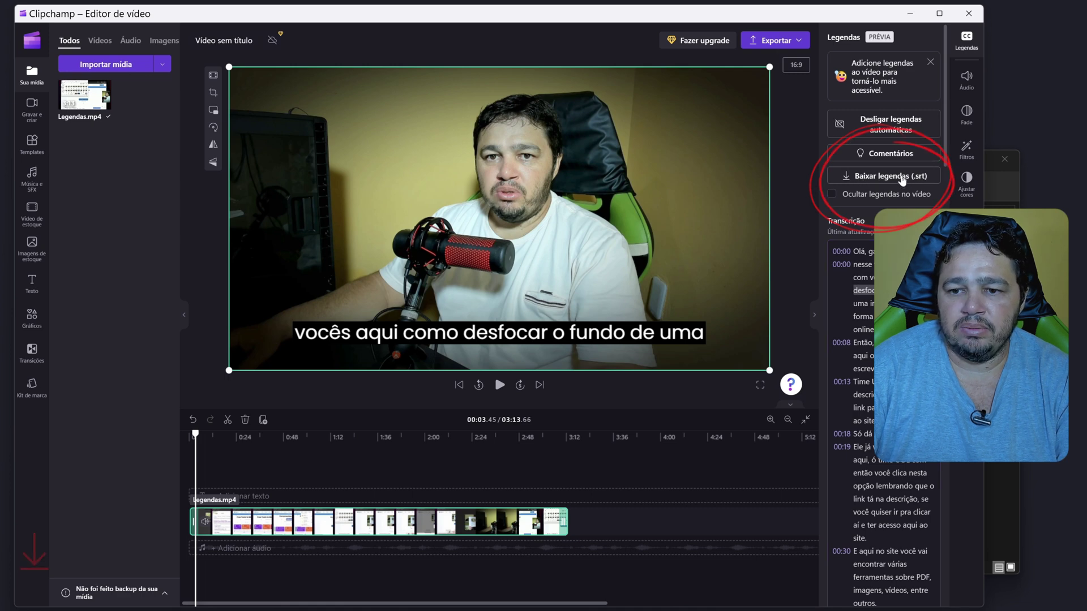
# - Download the captions as an SRT file and cut it from its Downloads folder
pyautogui.click(902, 178)
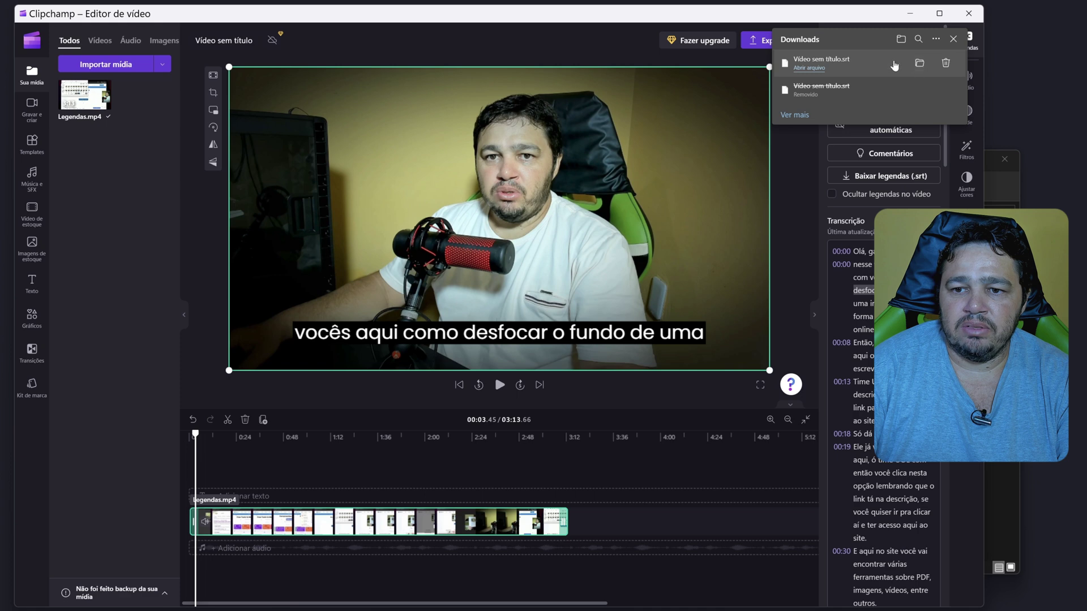
pyautogui.click(920, 65)
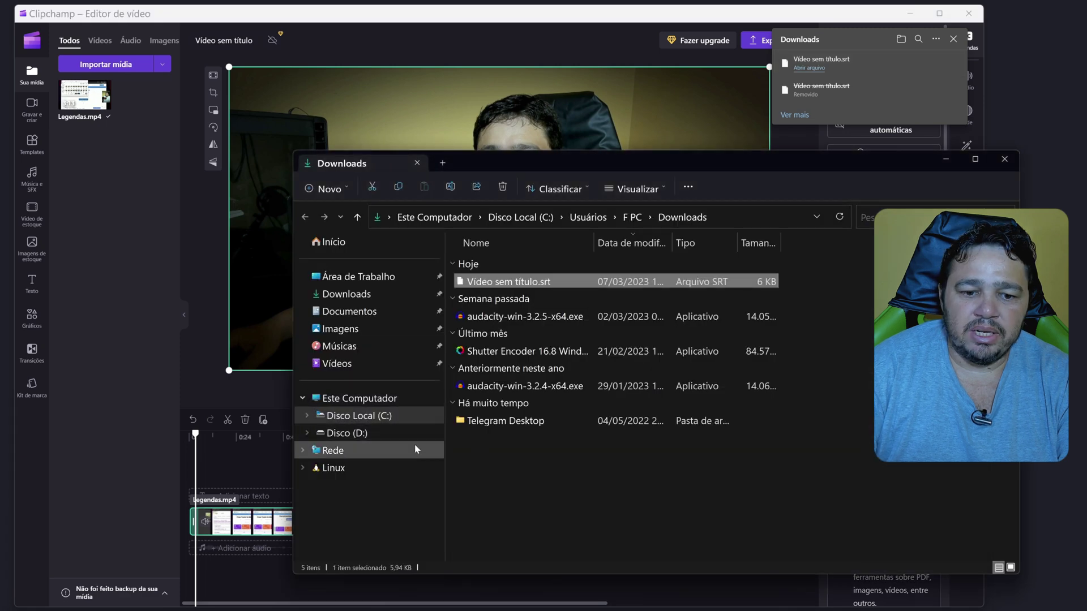
pyautogui.rightClick(505, 283)
pyautogui.click(522, 300)
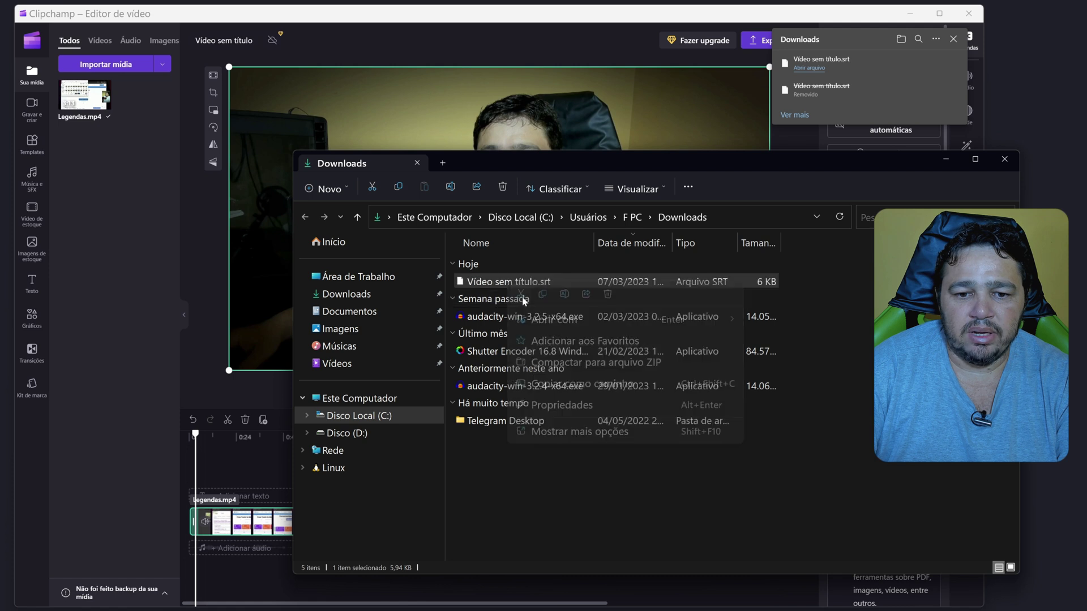
# - Paste the SRT into the Área de Trabalho folder and close File Explorer
pyautogui.click(358, 276)
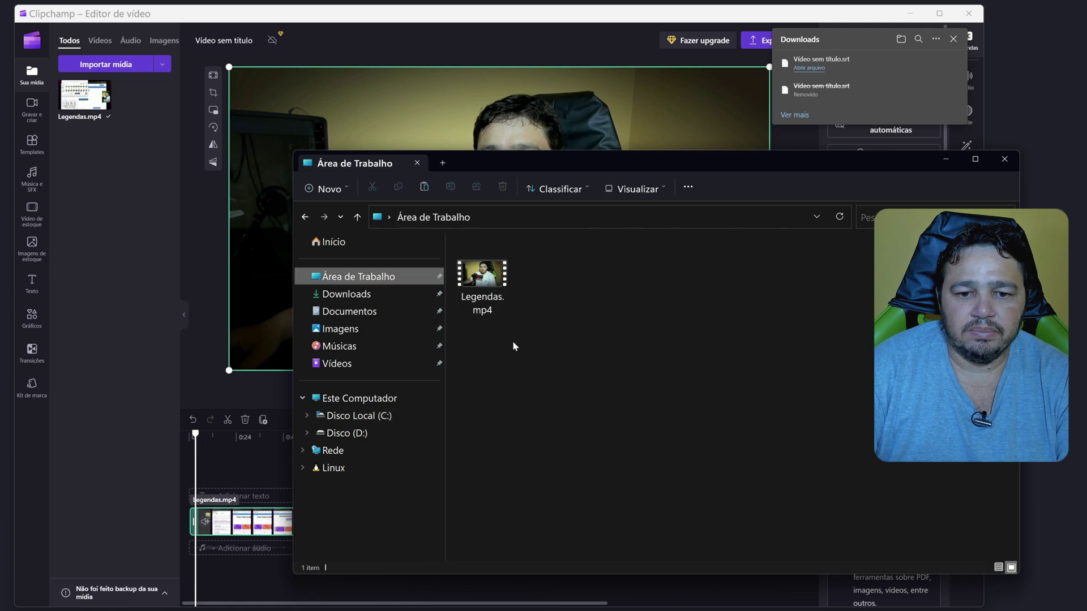
pyautogui.rightClick(516, 341)
pyautogui.click(532, 352)
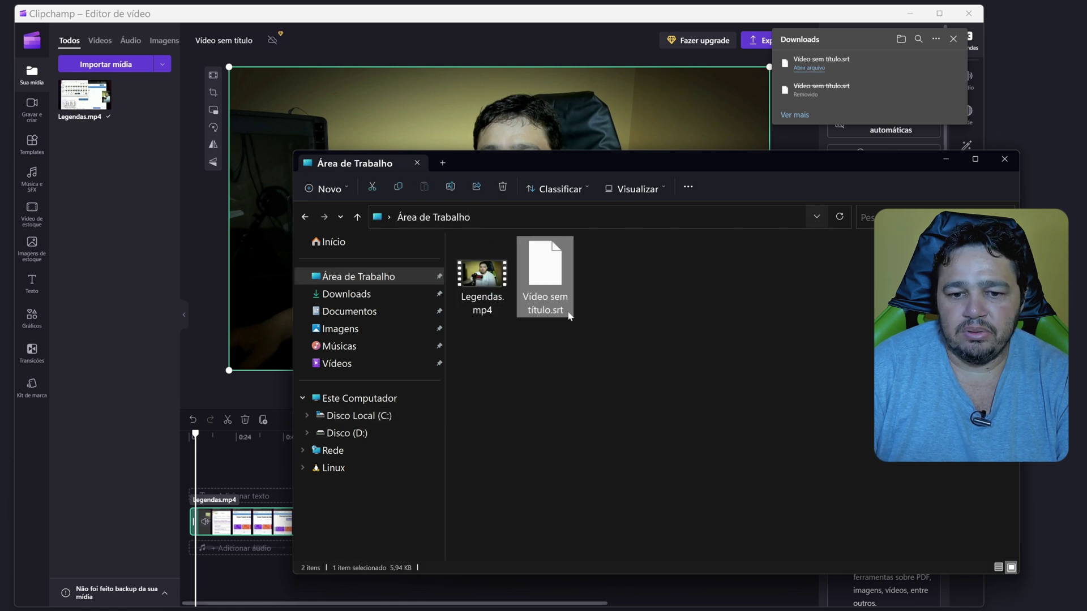
pyautogui.click(1005, 159)
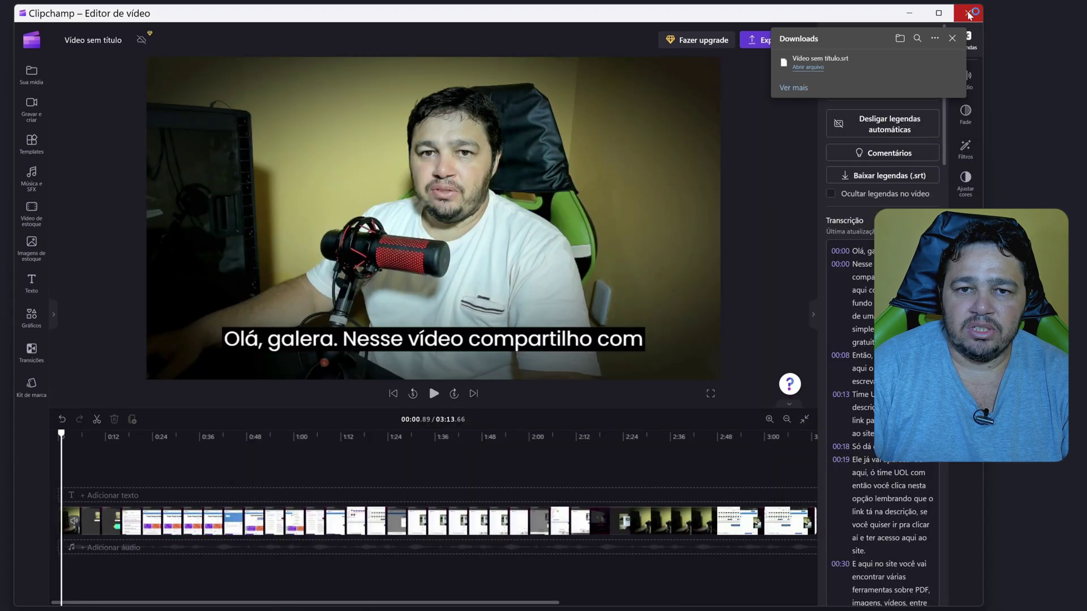
# - Close Clipchamp, import Vídeo sem título.srt into the Media Pool, and lay it on the timeline
pyautogui.click(969, 15)
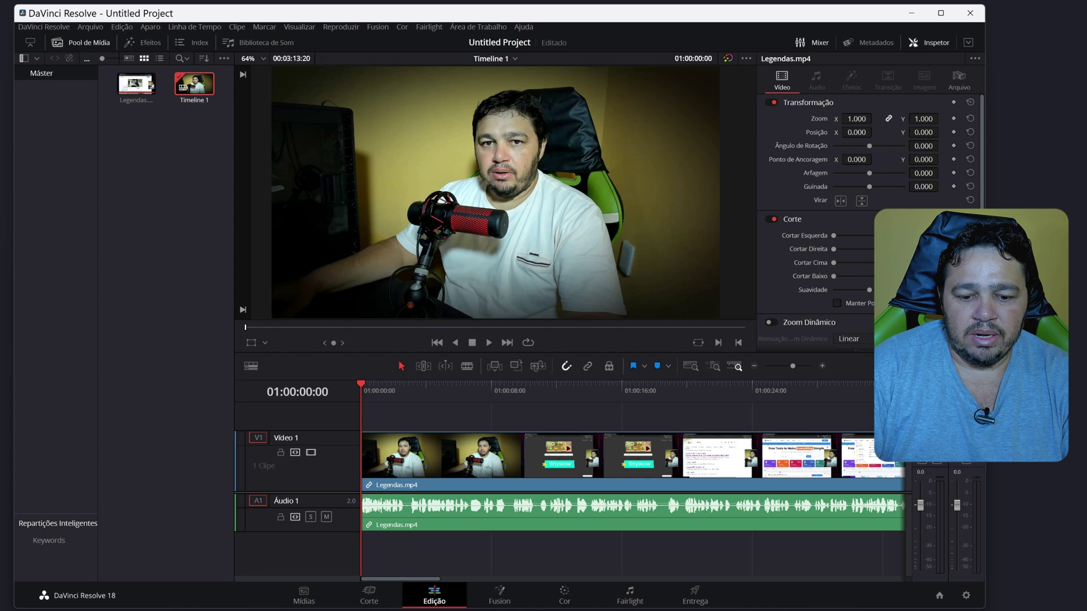
pyautogui.click(498, 599)
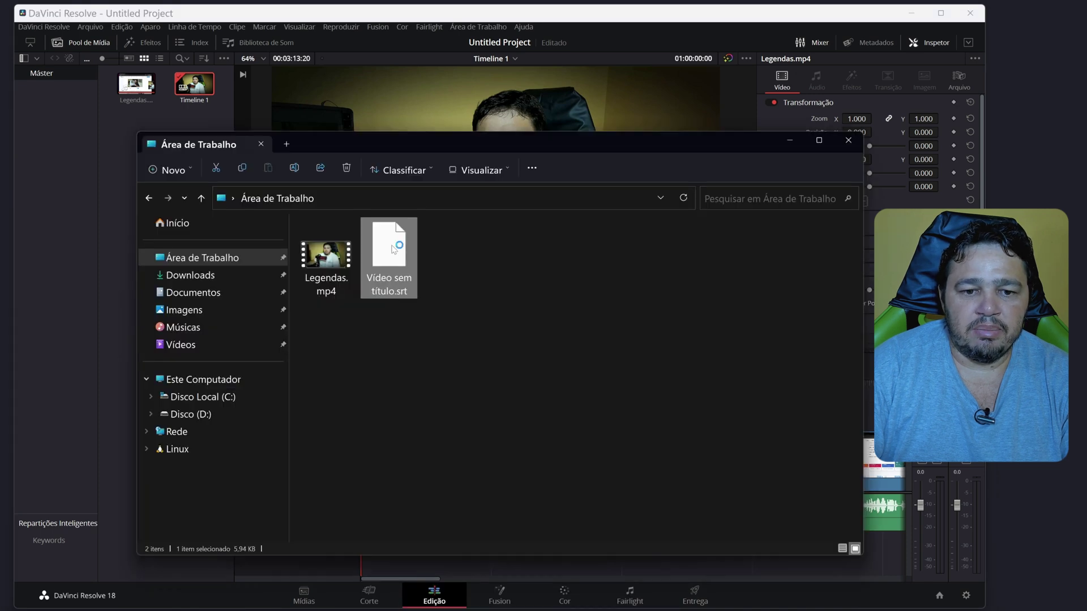
pyautogui.moveTo(394, 249); pyautogui.dragTo(122, 140)
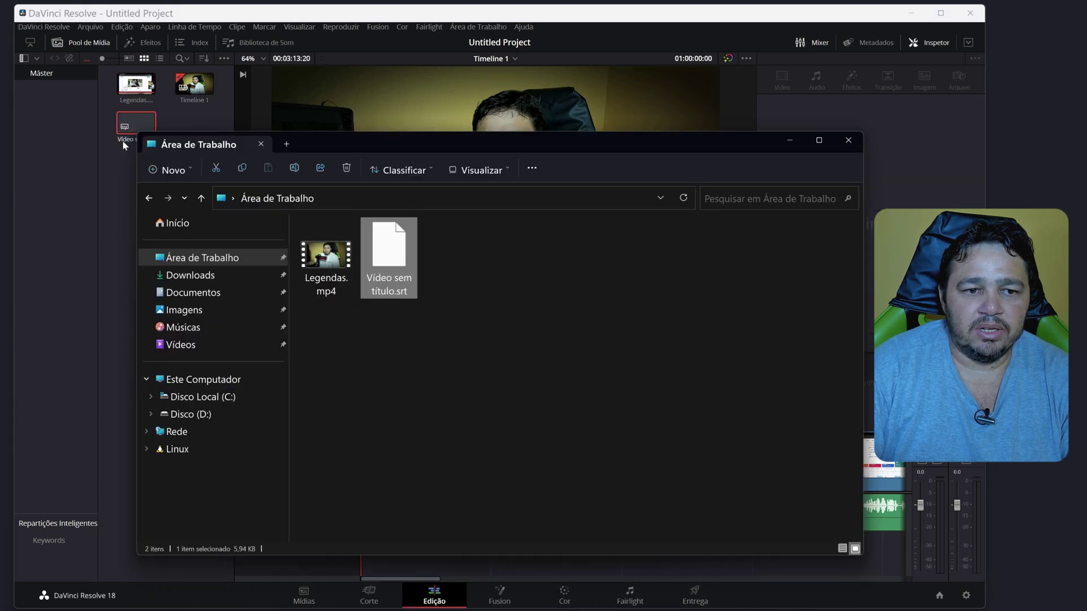
pyautogui.click(141, 133)
pyautogui.moveTo(138, 129); pyautogui.dragTo(371, 419)
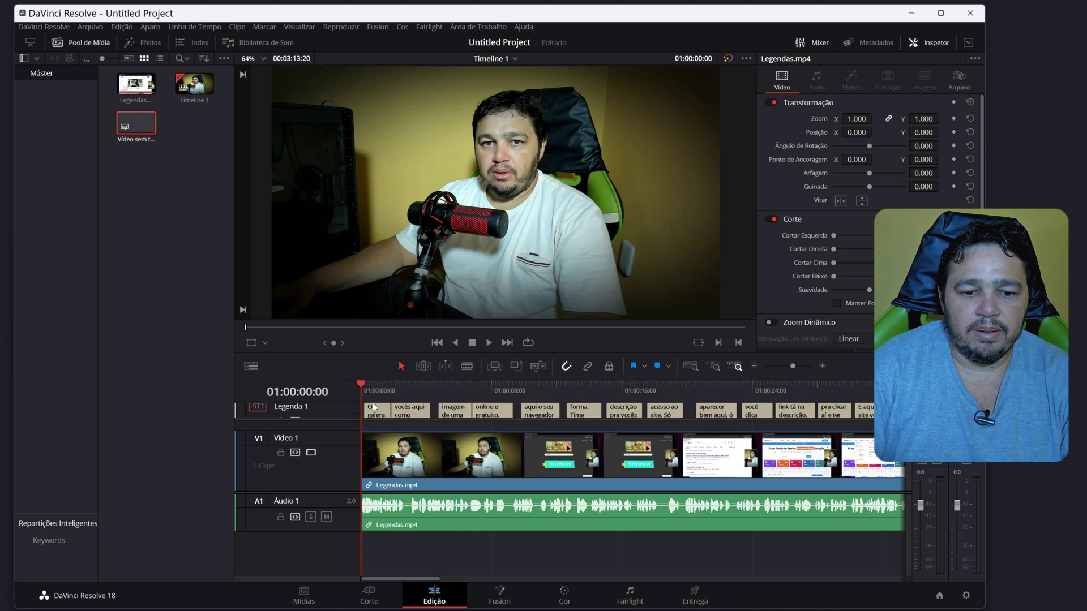
# - Preview the subtitles, then capitalize the first caption to read 'Olá, galera. Nesse vídeo compartilho com'
pyautogui.click(491, 342)
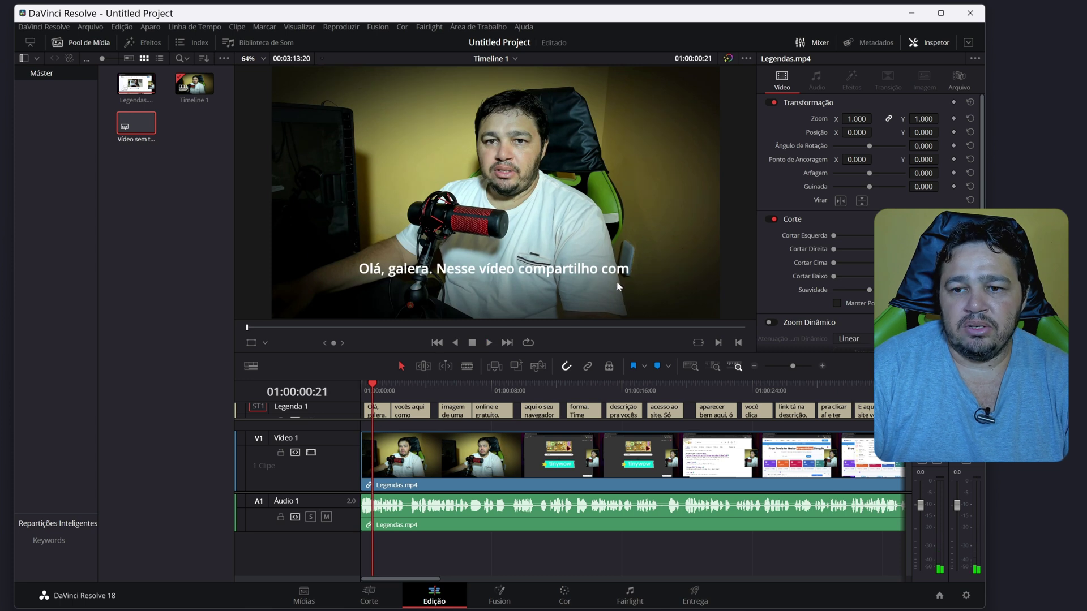
pyautogui.click(380, 414)
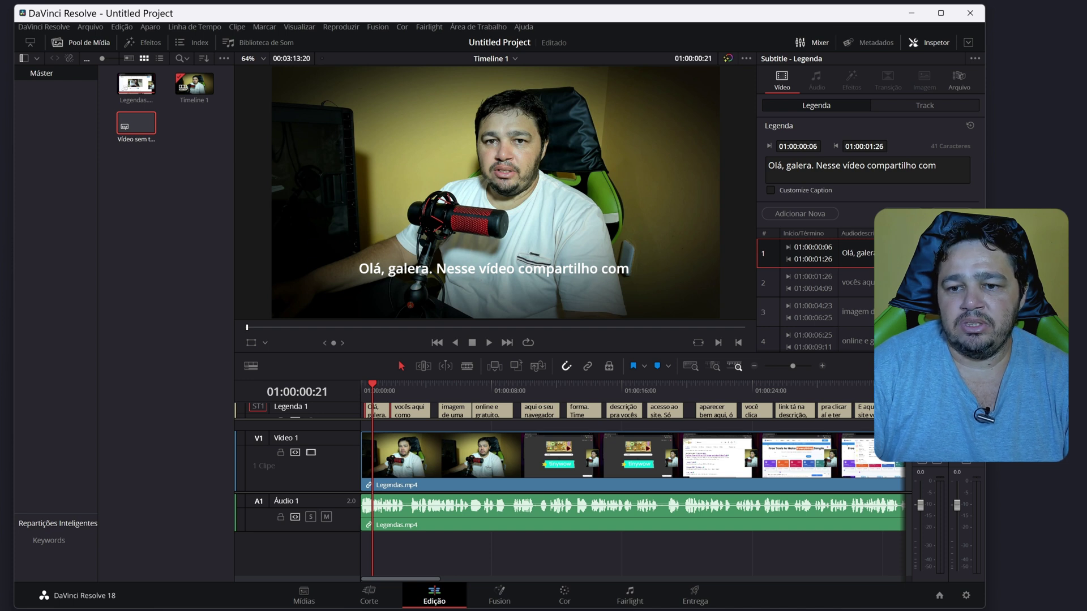
pyautogui.click(763, 168)
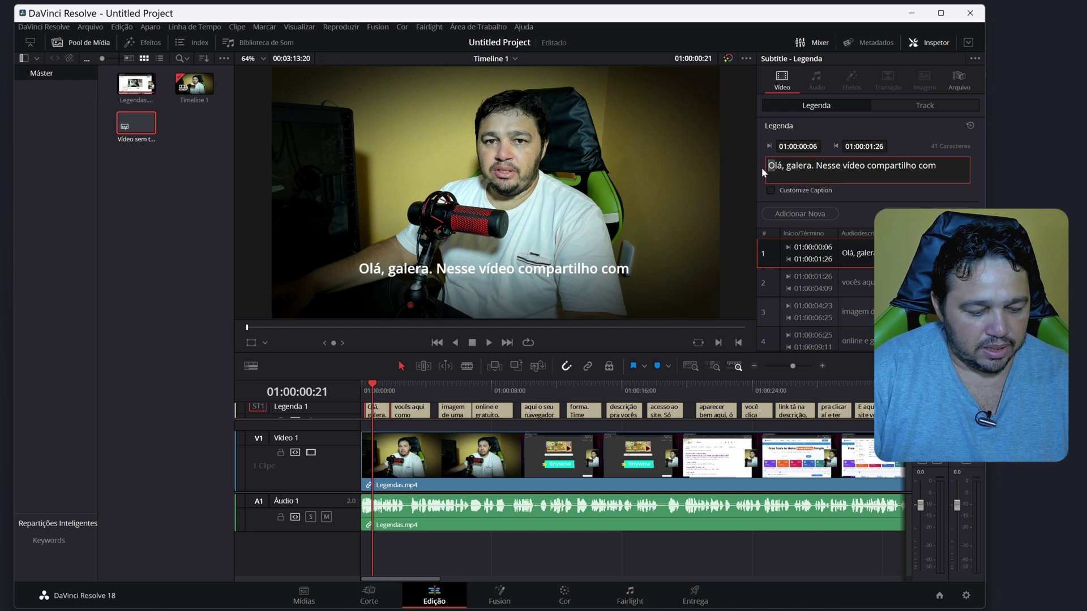
pyautogui.write('o')
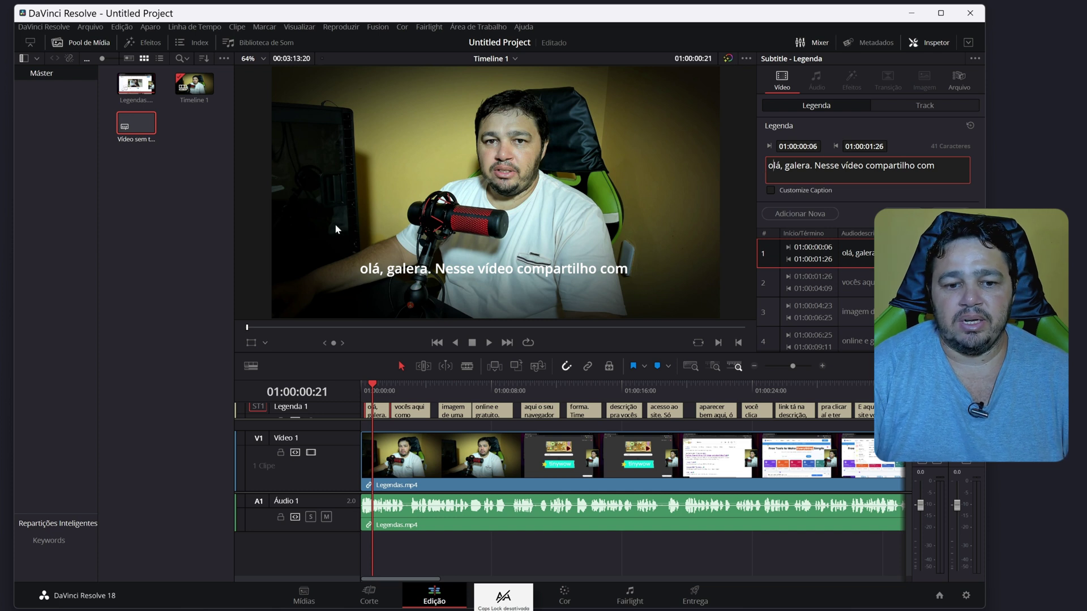
pyautogui.press('BackSpace')
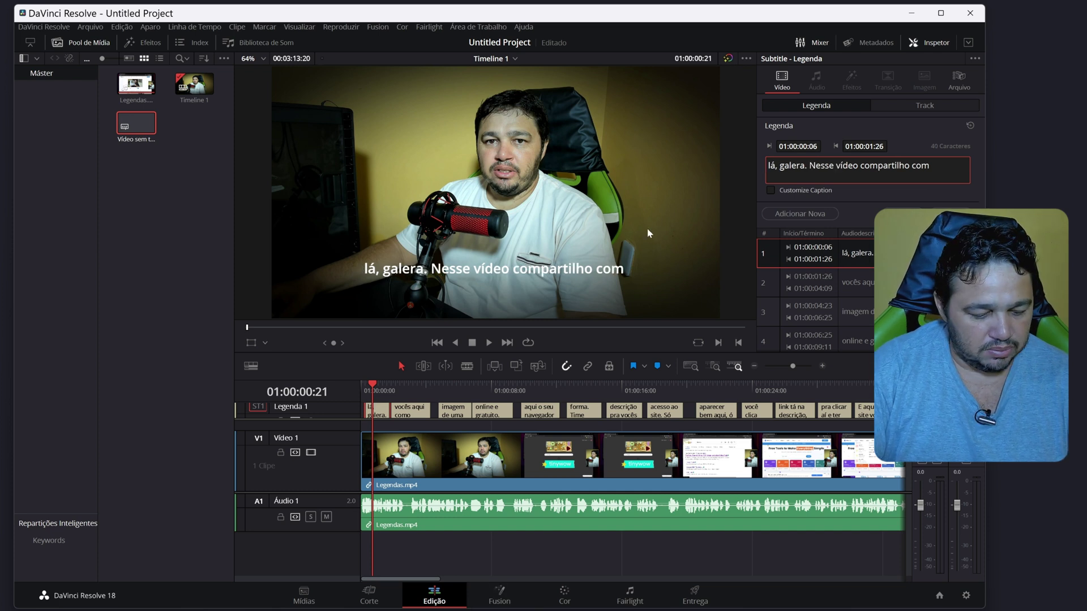
pyautogui.press('capslock')
pyautogui.write('O')
# - Select the second subtitle, highlight part of its text, and move the playhead later
pyautogui.click(410, 416)
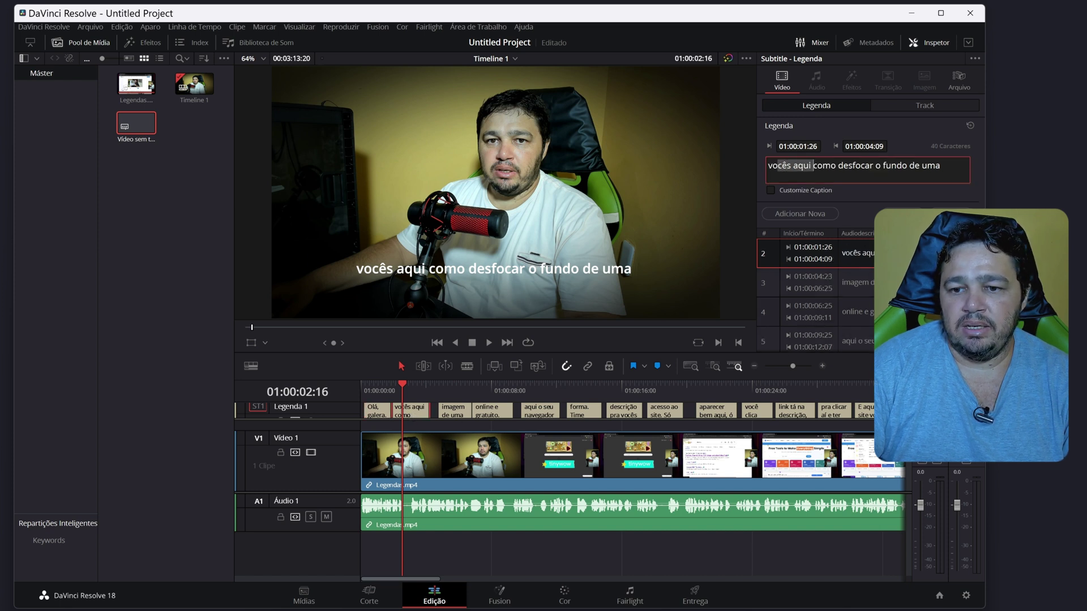
pyautogui.moveTo(774, 165); pyautogui.dragTo(943, 166)
pyautogui.click(538, 391)
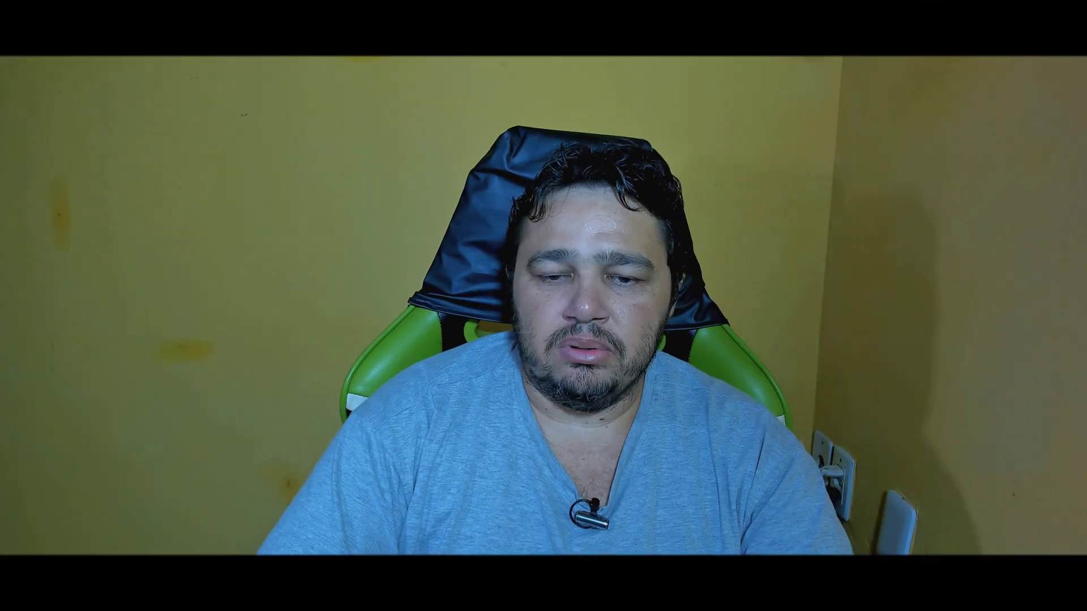